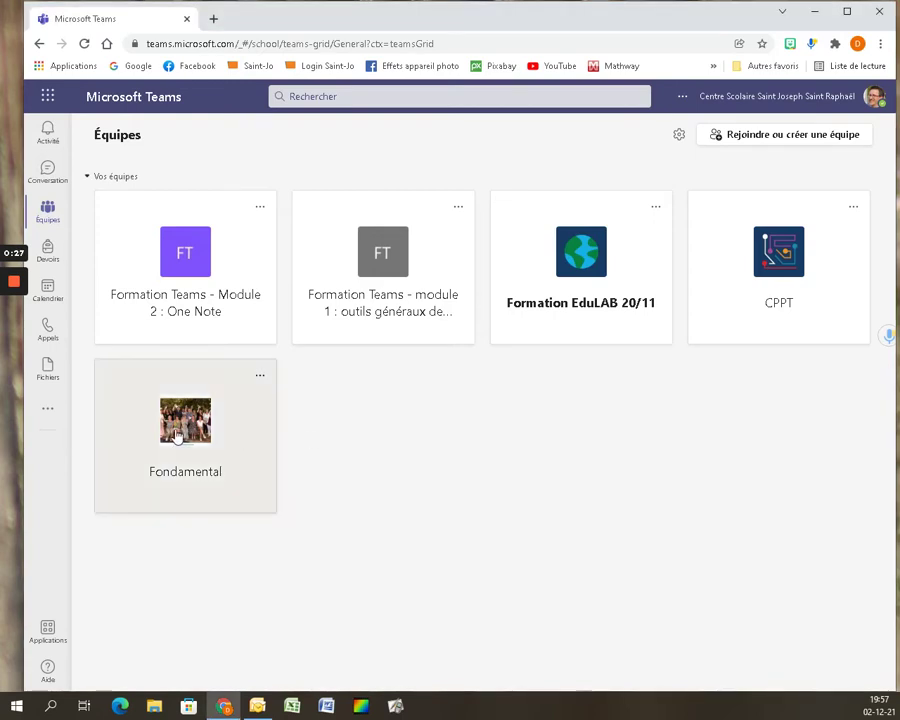
In the Fondamental team, view the Général channel's files and the Chants noël 2021-2022 folder in the Chants Noël channel.
{"action": "left_click", "coordinate": [216, 437]}
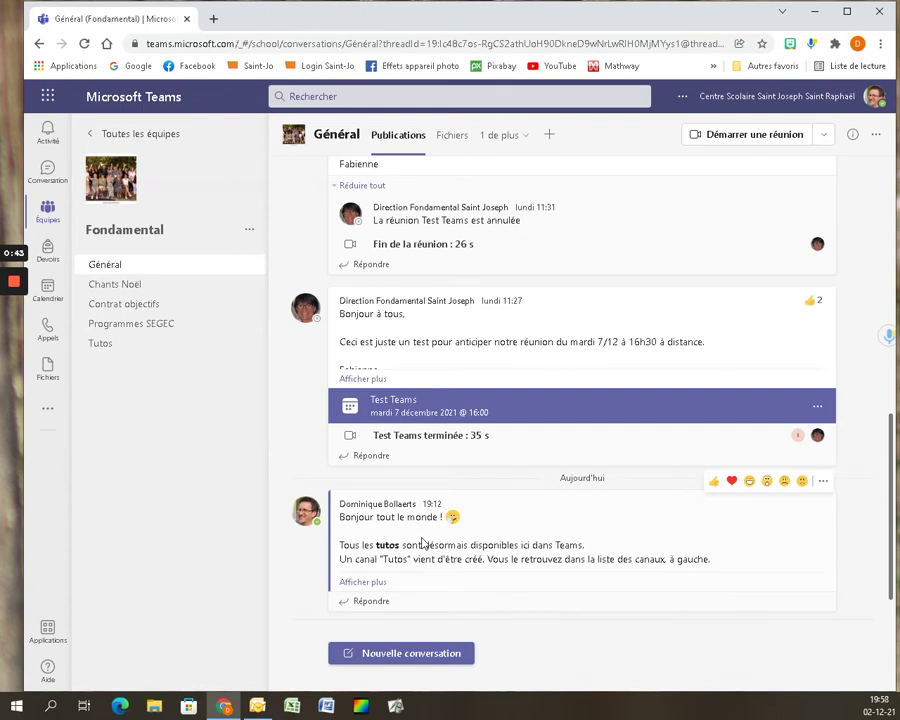
{"action": "left_click", "coordinate": [451, 137]}
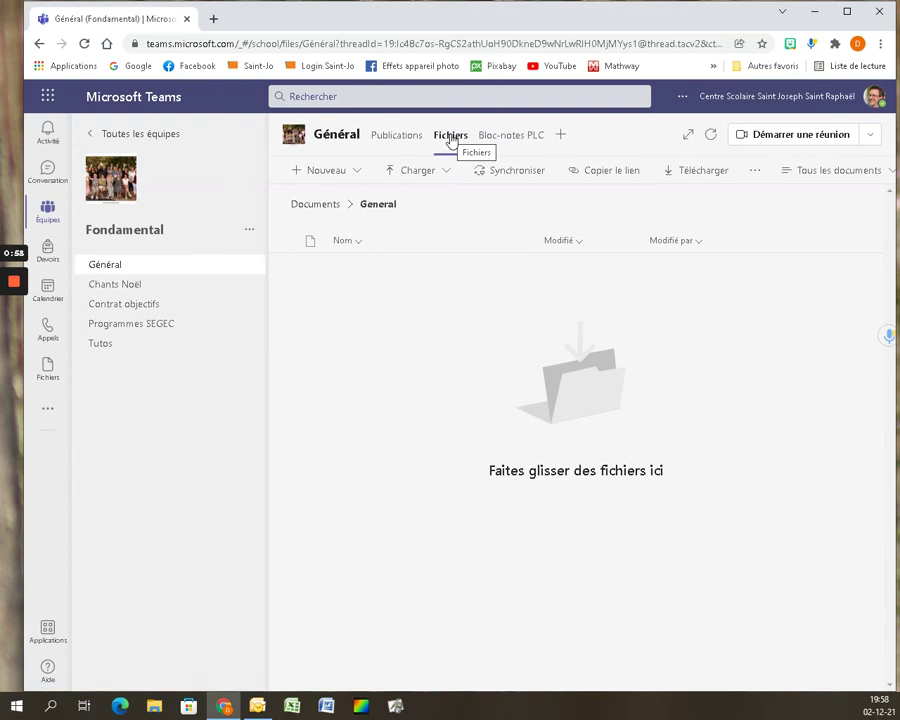
{"action": "left_click", "coordinate": [115, 288]}
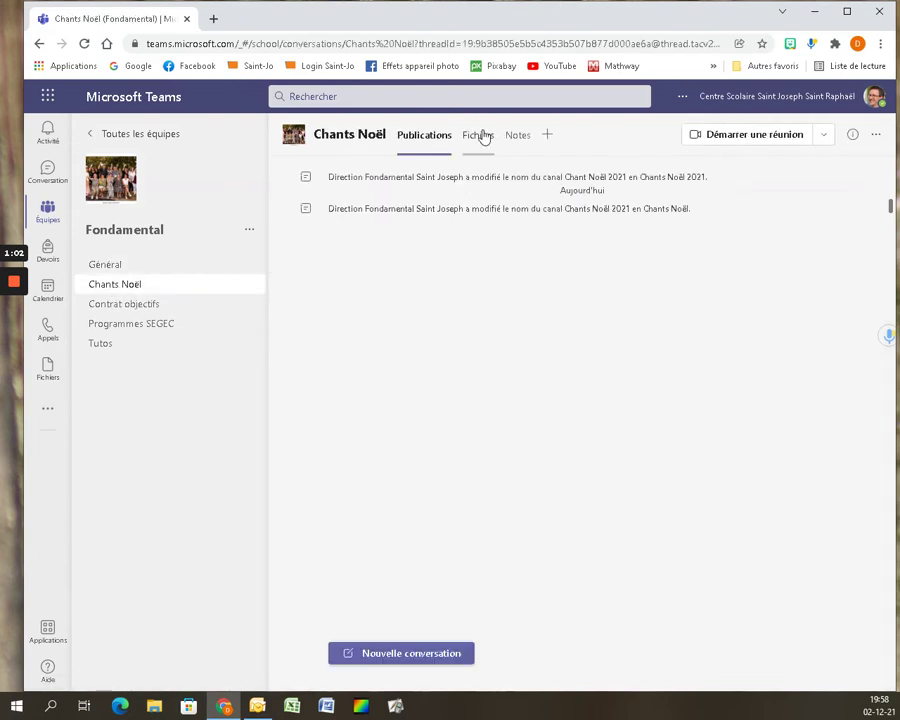
{"action": "left_click", "coordinate": [479, 139]}
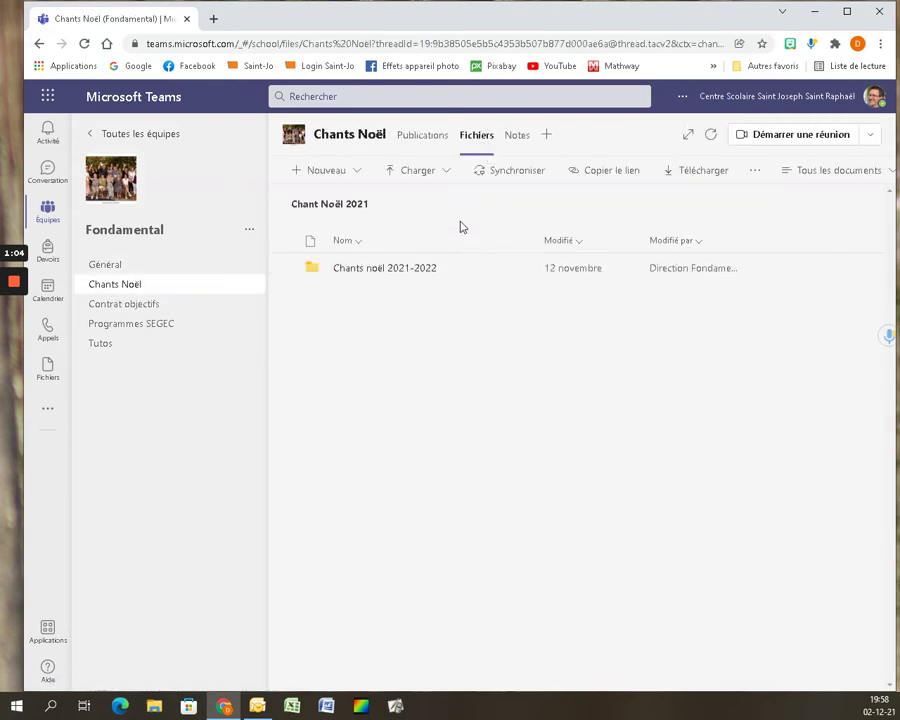
{"action": "left_click", "coordinate": [376, 272]}
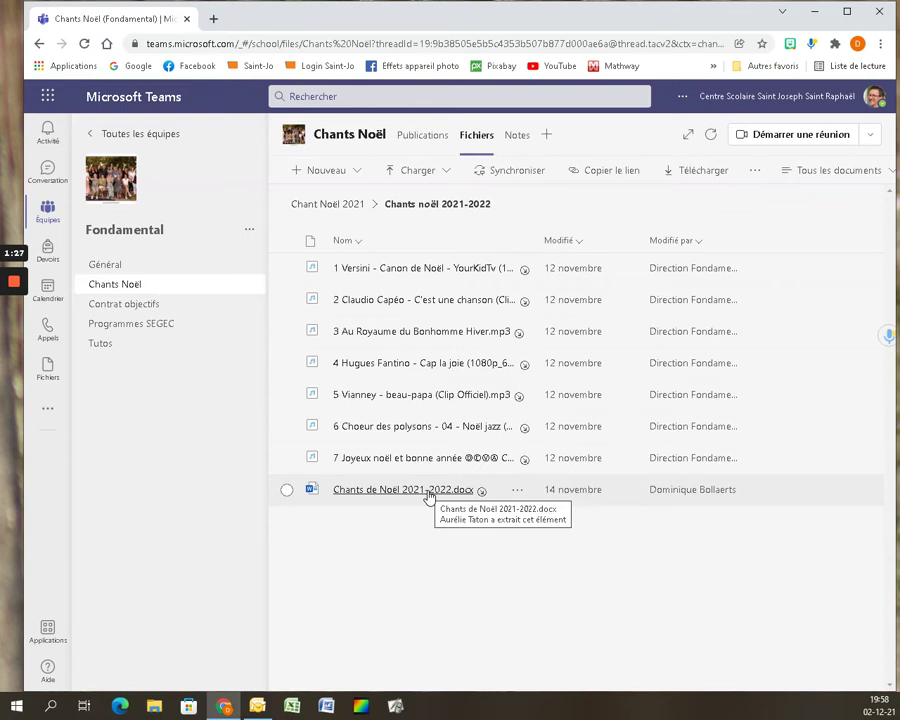
Browse the Contrat objectifs channel's files down to the ACTIONS folder inside Contrat d'objectifs 2021-2027.
{"action": "left_click", "coordinate": [112, 307]}
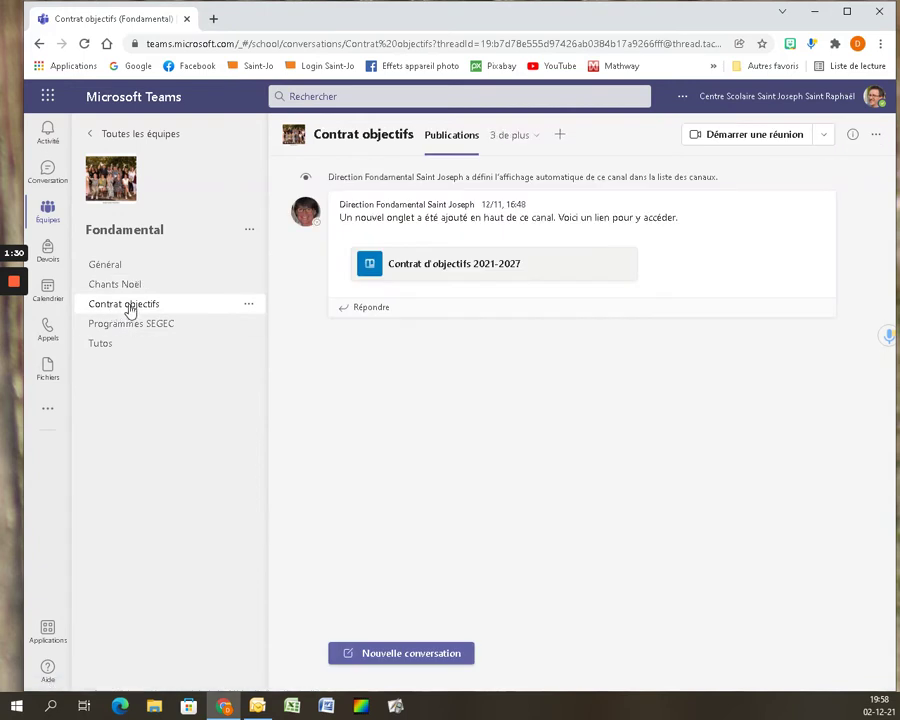
{"action": "left_click", "coordinate": [513, 136]}
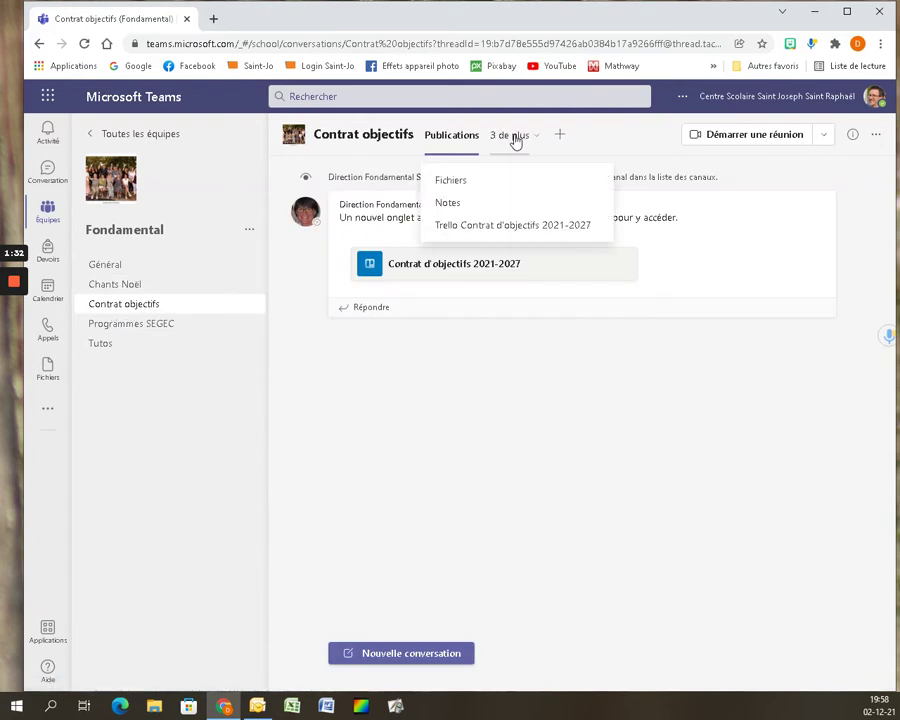
{"action": "left_click", "coordinate": [436, 183]}
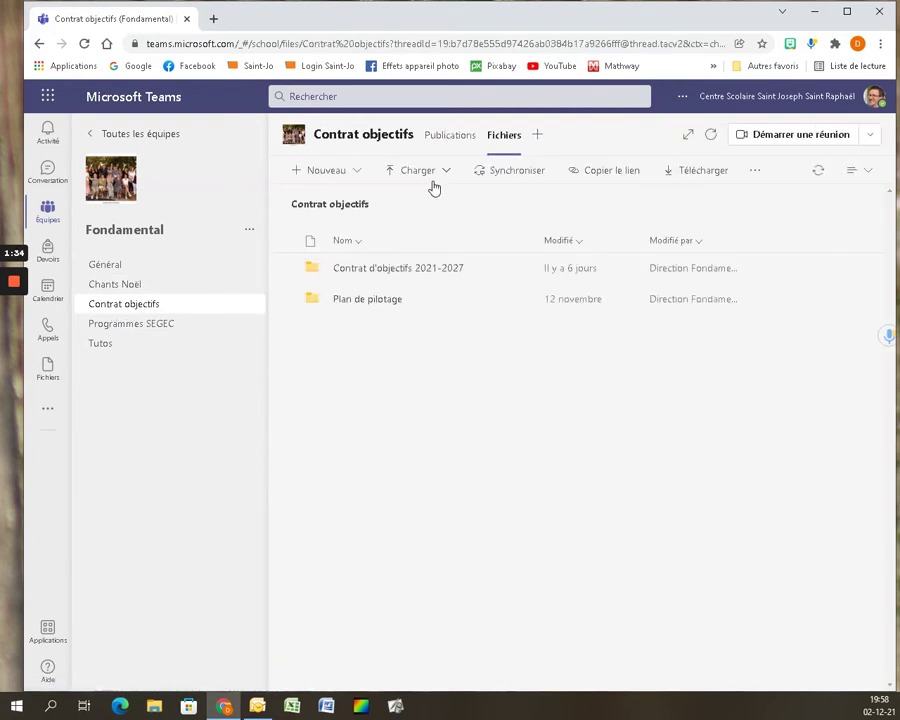
{"action": "left_click", "coordinate": [383, 272]}
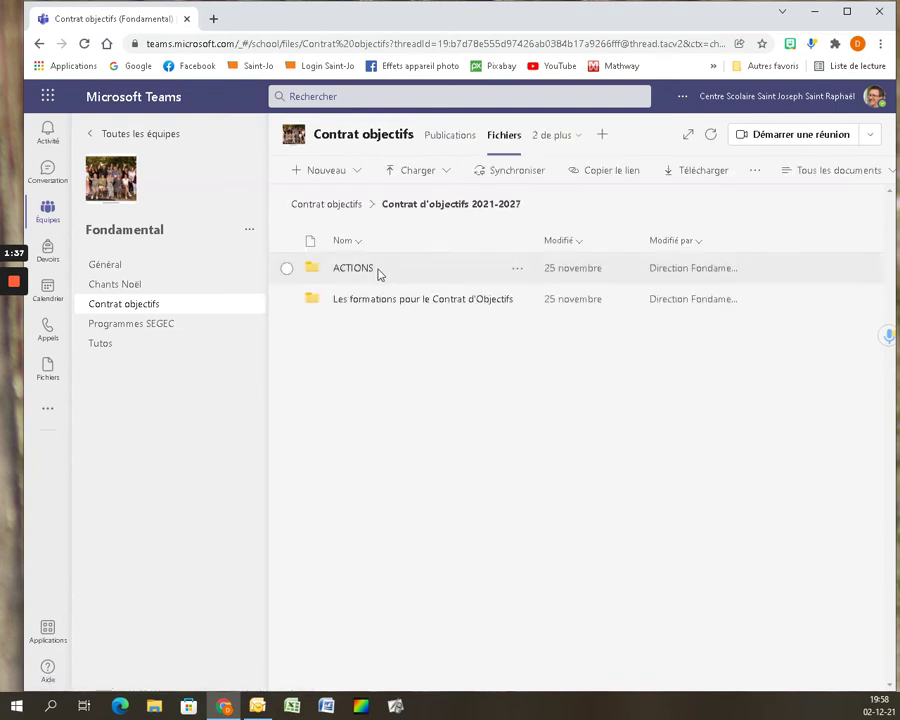
{"action": "left_click", "coordinate": [360, 272]}
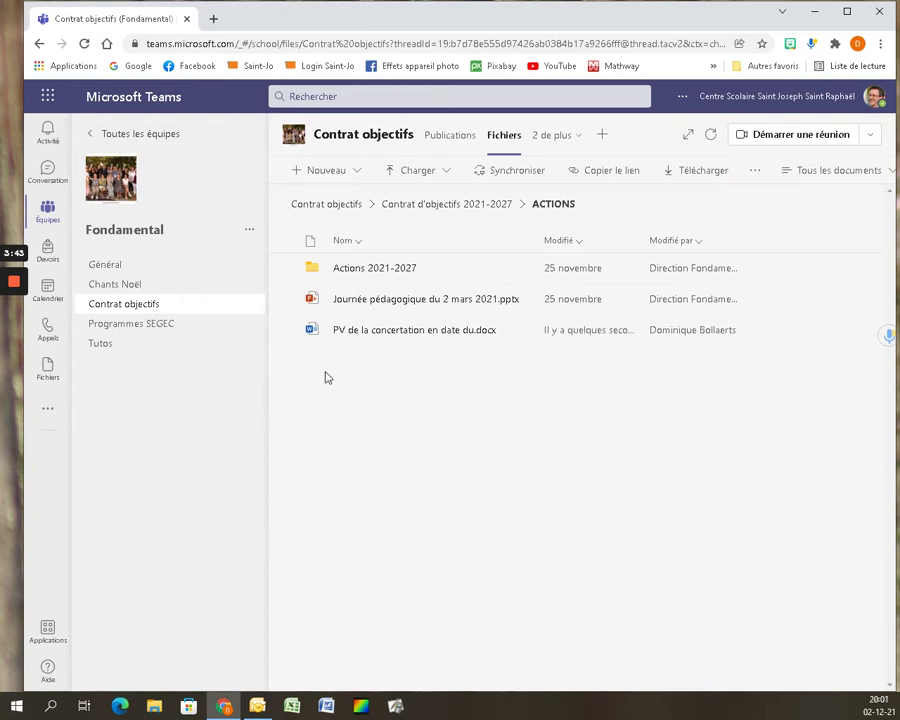
Play the Claudio Capéo mp3 from the Chants Noël channel's Chants noël 2021-2022 folder with the volume lowered to 1, and close it.
{"action": "left_click", "coordinate": [126, 290]}
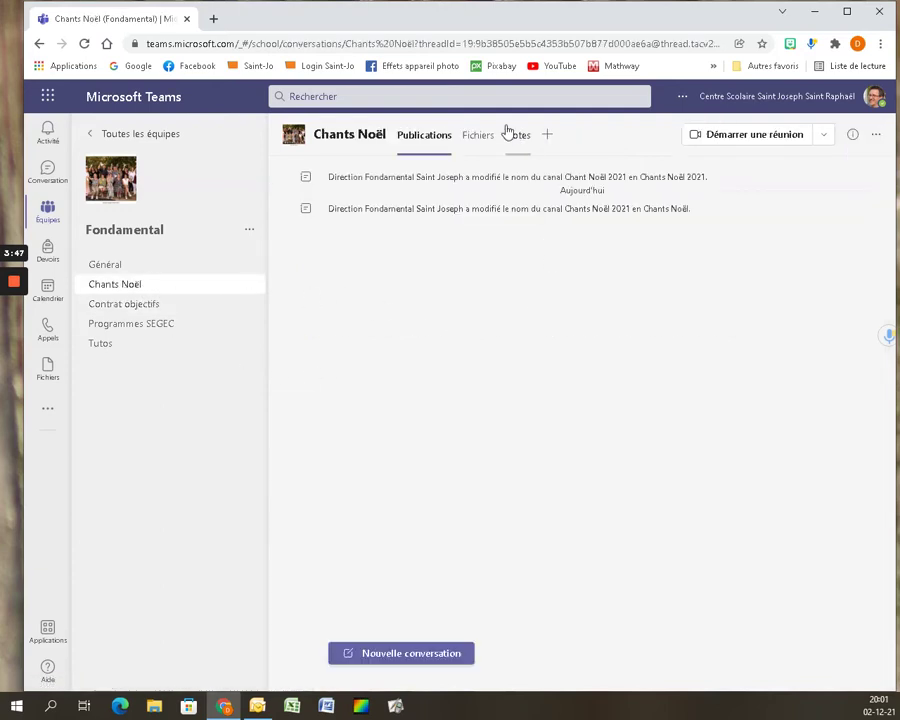
{"action": "left_click", "coordinate": [470, 141]}
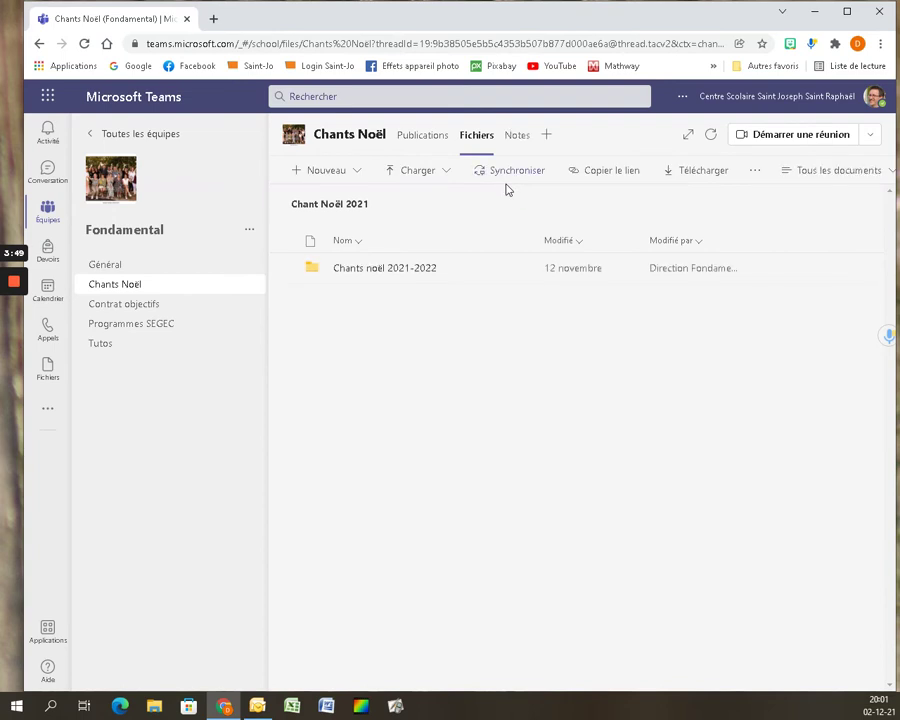
{"action": "left_click", "coordinate": [367, 272]}
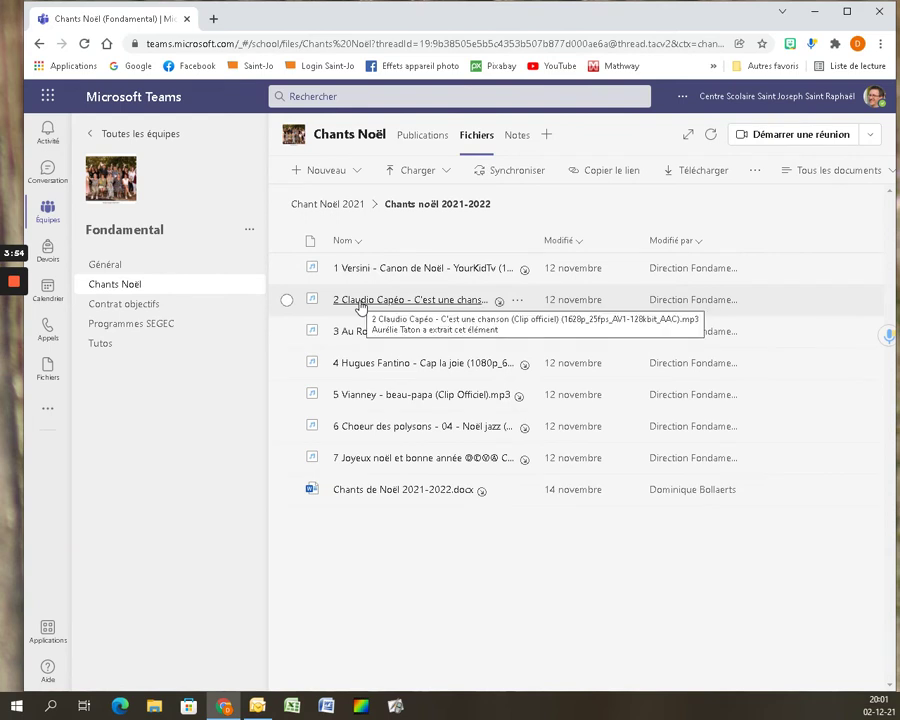
{"action": "left_click", "coordinate": [361, 306]}
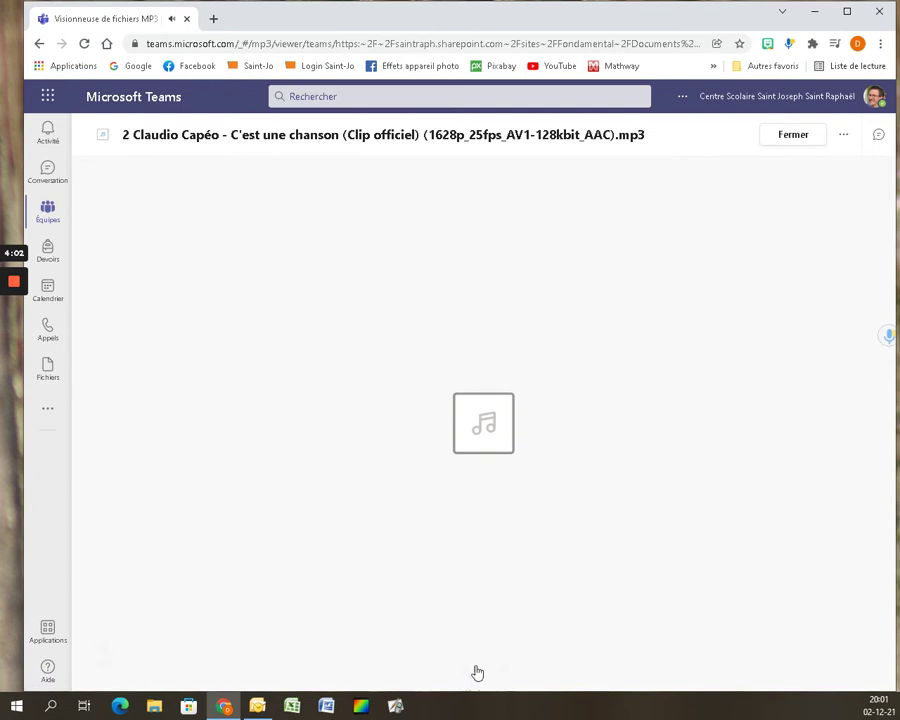
{"action": "mouse_move", "coordinate": [518, 662]}
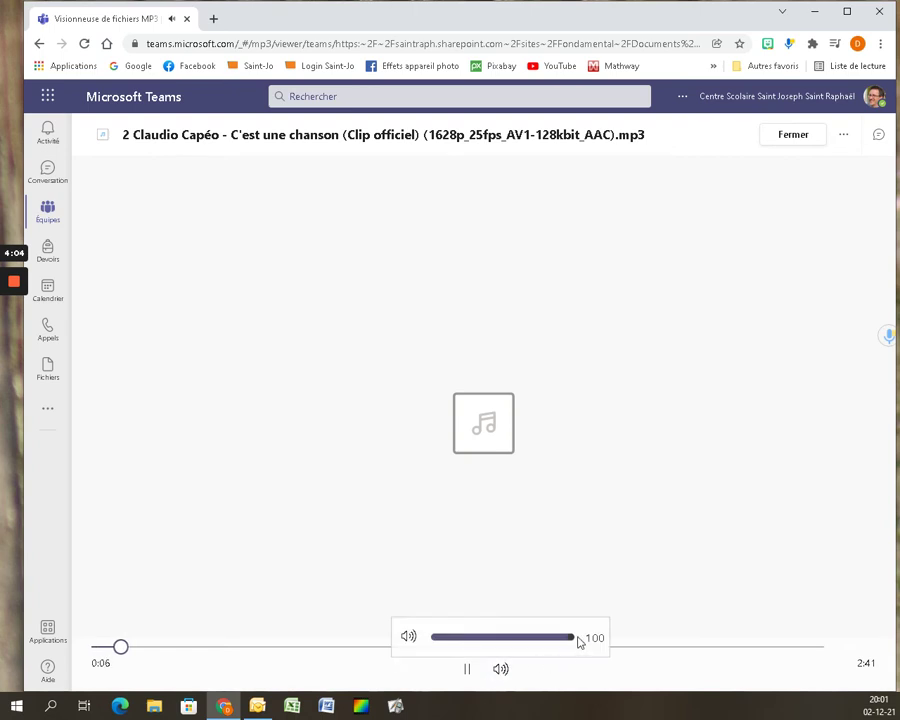
{"action": "left_click_drag", "start_coordinate": [572, 643], "coordinate": [435, 647]}
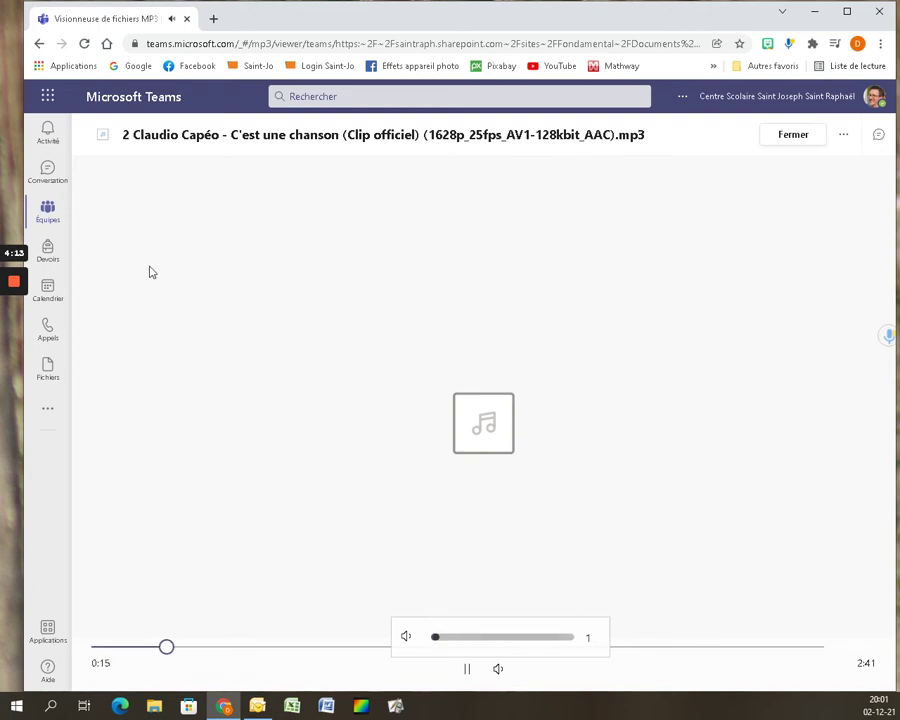
{"action": "left_click", "coordinate": [793, 135]}
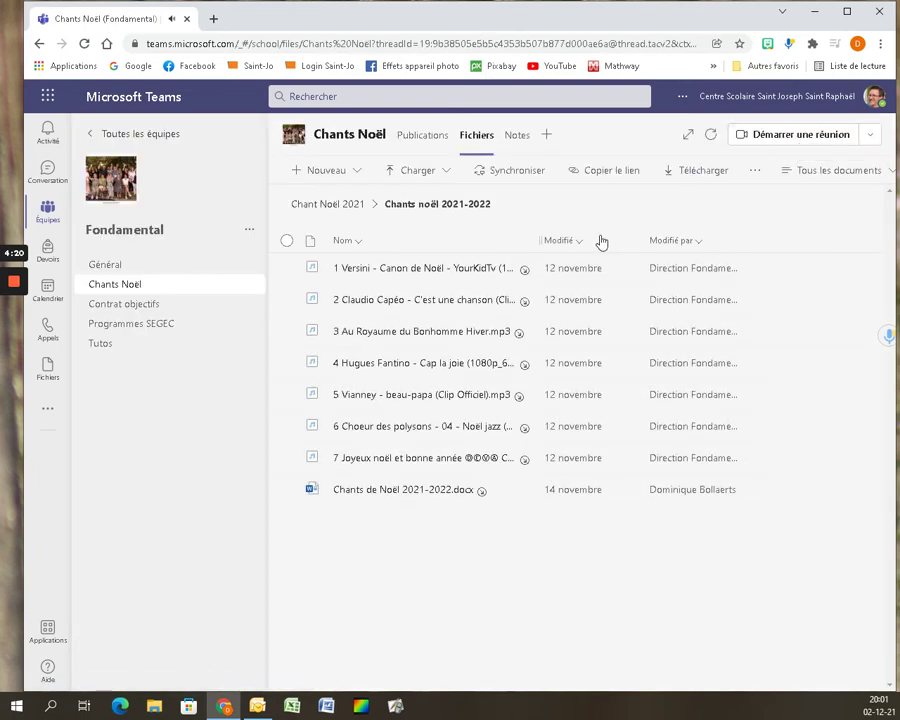
Play the video "Comment placer un article sur le site.mp4" from the Tutos channel's files with the volume at 0, and close it.
{"action": "left_click", "coordinate": [105, 352]}
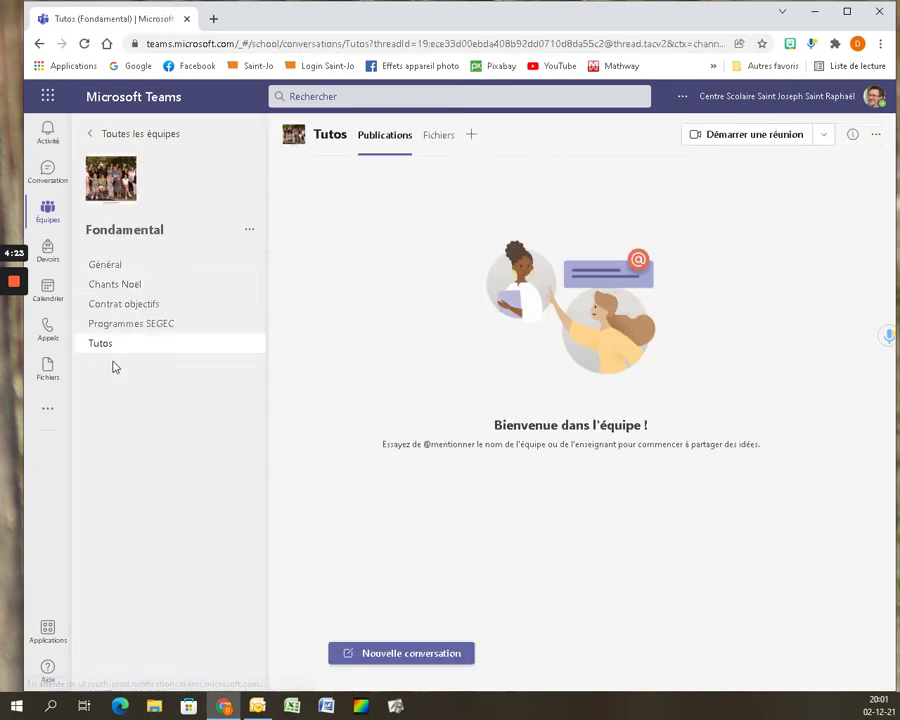
{"action": "left_click", "coordinate": [438, 142]}
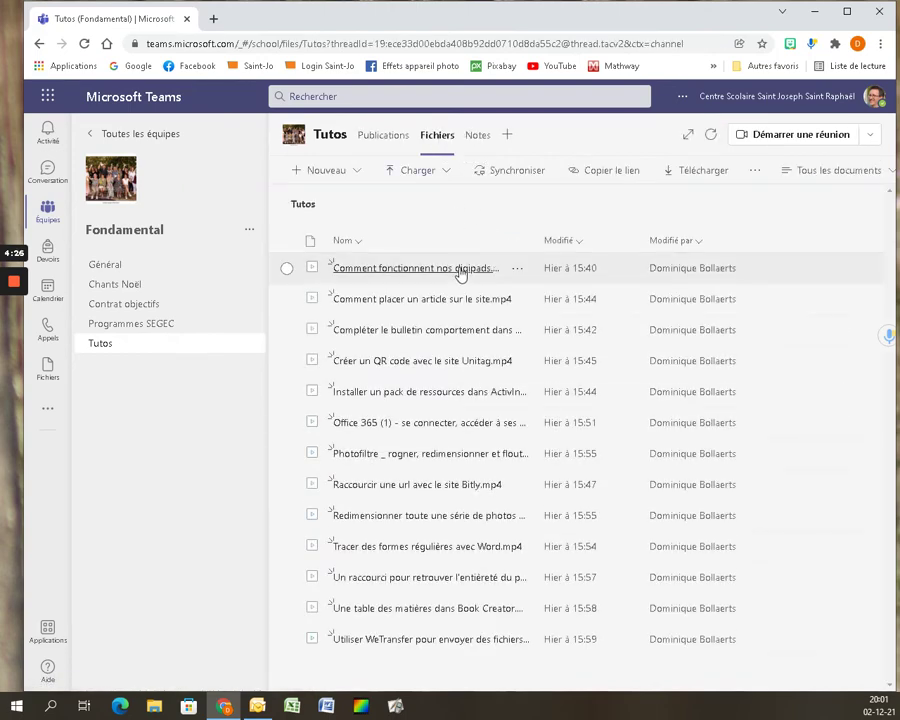
{"action": "left_click", "coordinate": [462, 296]}
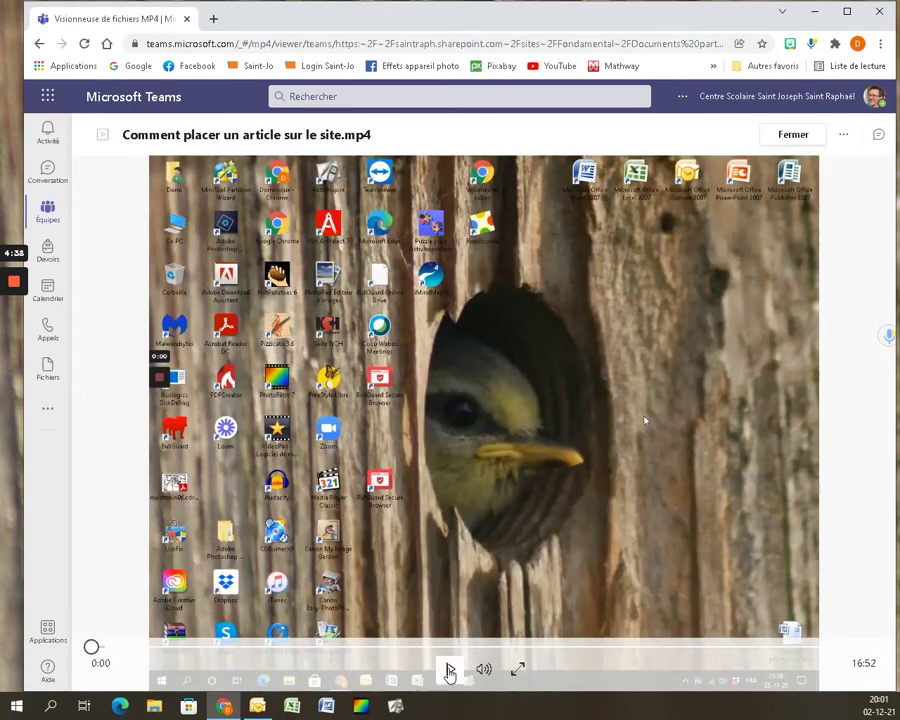
{"action": "left_click", "coordinate": [450, 669]}
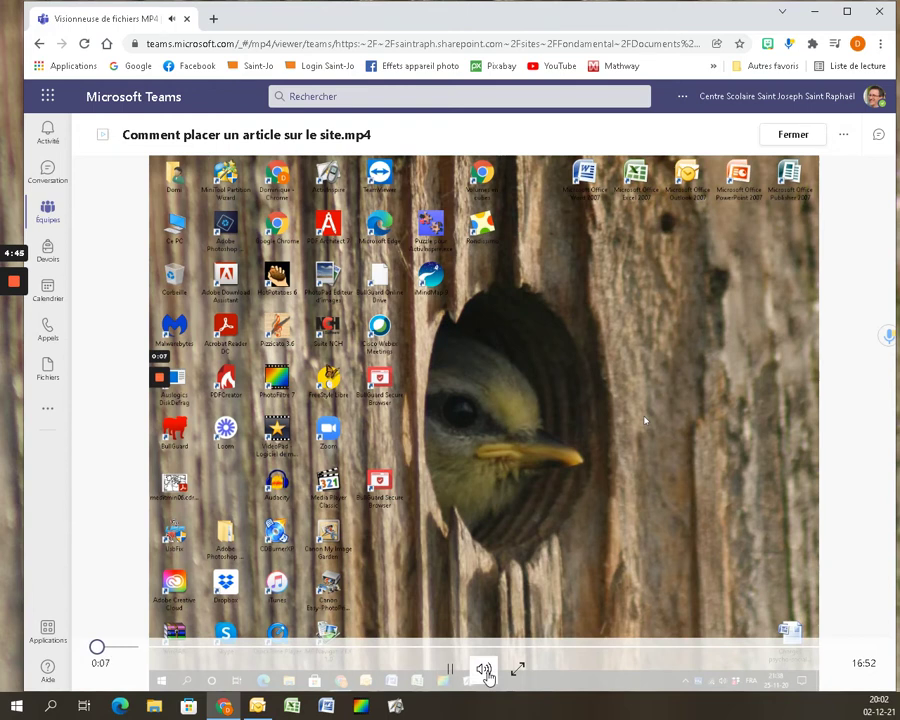
{"action": "mouse_move", "coordinate": [484, 668]}
{"action": "left_click", "coordinate": [553, 639]}
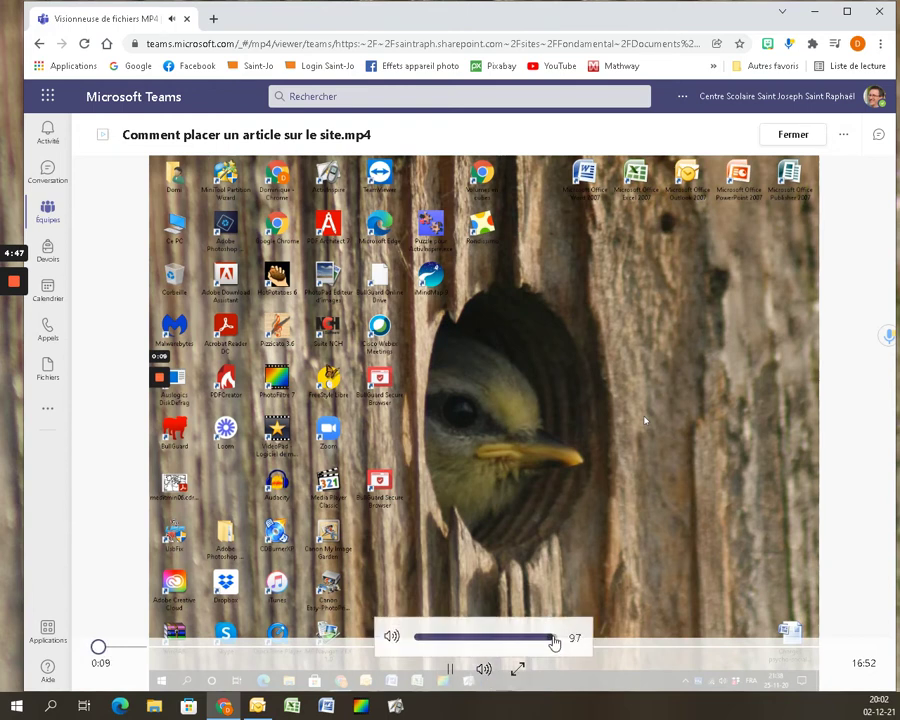
{"action": "left_click_drag", "start_coordinate": [555, 643], "coordinate": [417, 645]}
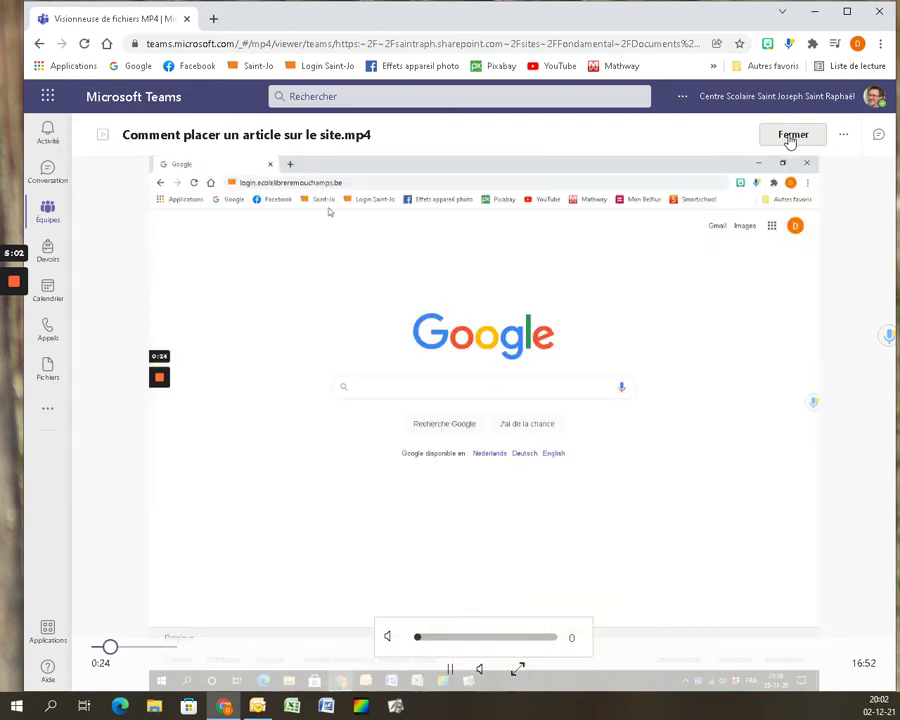
{"action": "left_click", "coordinate": [790, 137]}
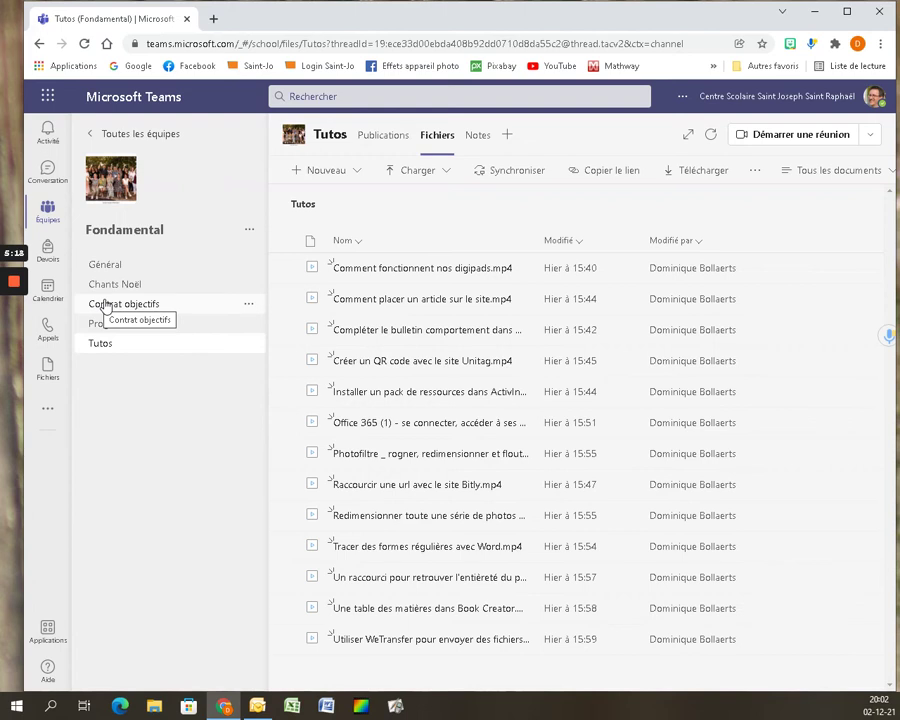
Open "PV de la concertation en date du.docx" from Contrat d'objectifs 2021-2027 > ACTIONS in the Contrat objectifs channel's files.
{"action": "left_click", "coordinate": [106, 306]}
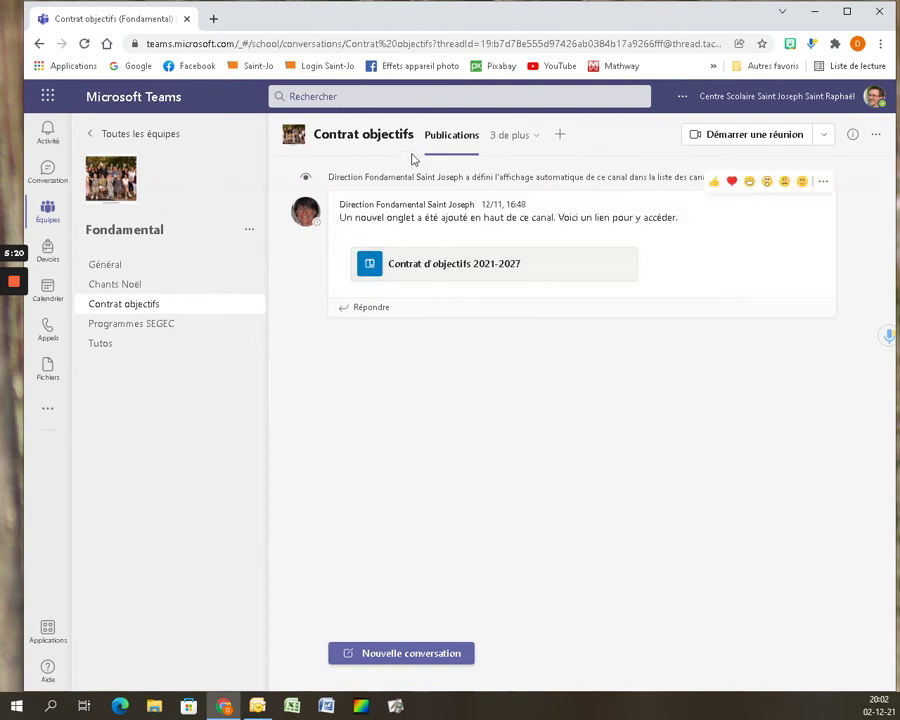
{"action": "left_click", "coordinate": [509, 137]}
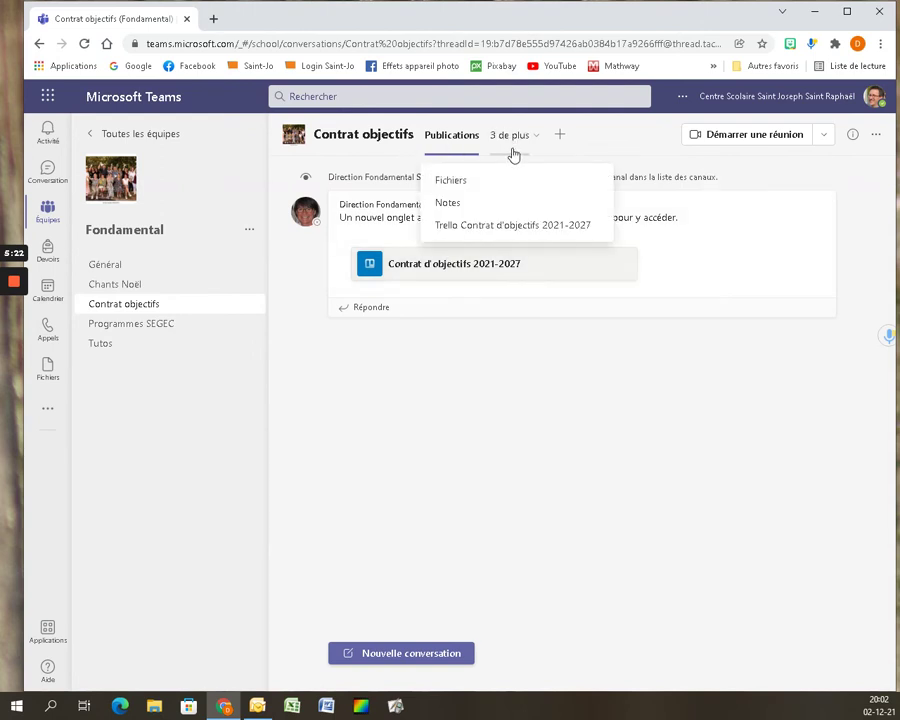
{"action": "left_click", "coordinate": [454, 187]}
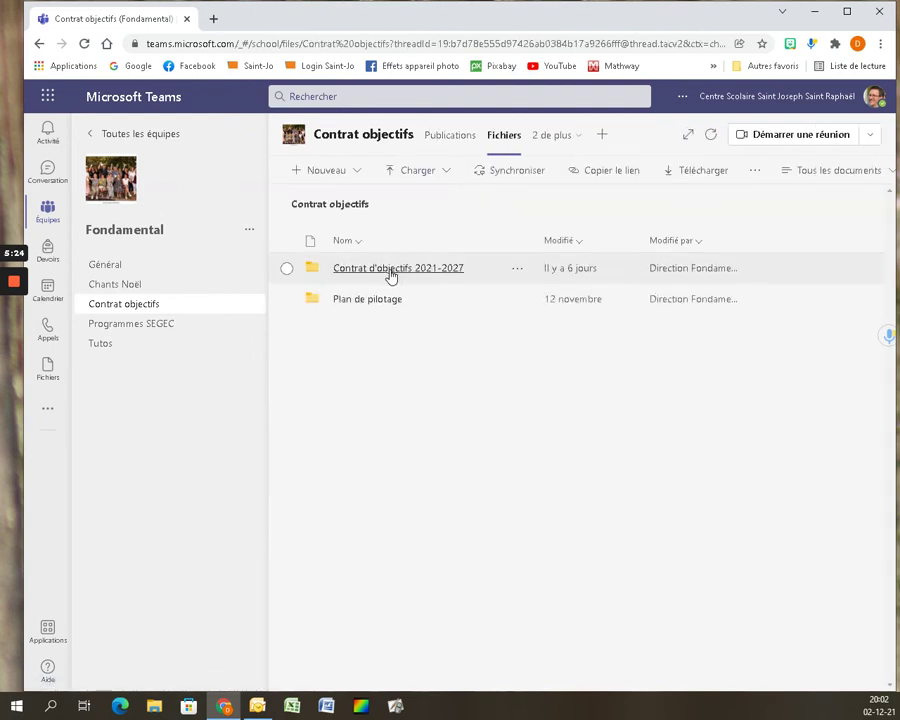
{"action": "left_click", "coordinate": [391, 274]}
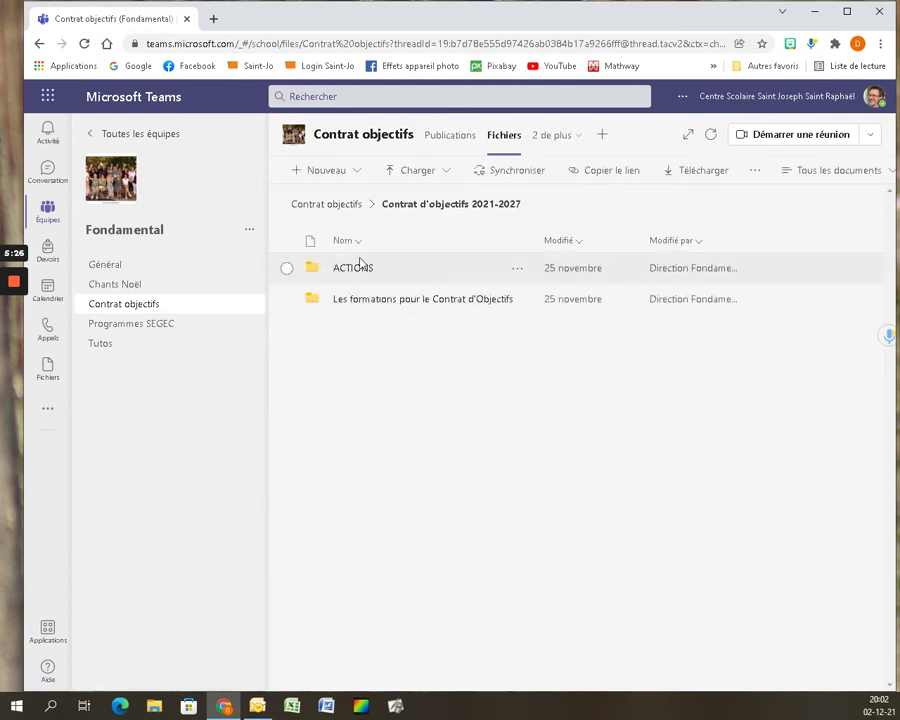
{"action": "left_click", "coordinate": [352, 268]}
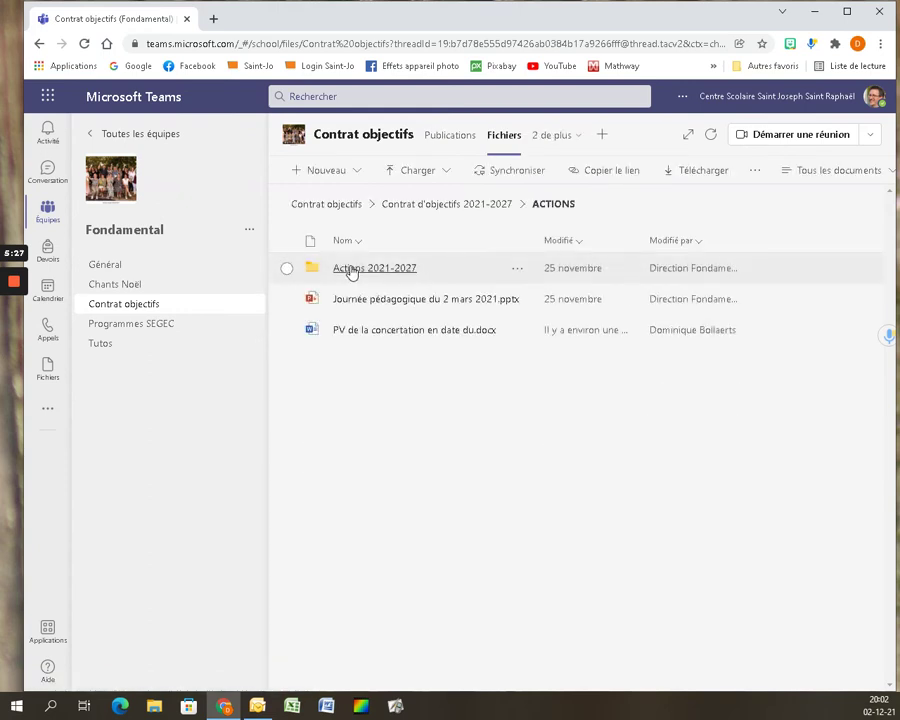
{"action": "left_click", "coordinate": [372, 333]}
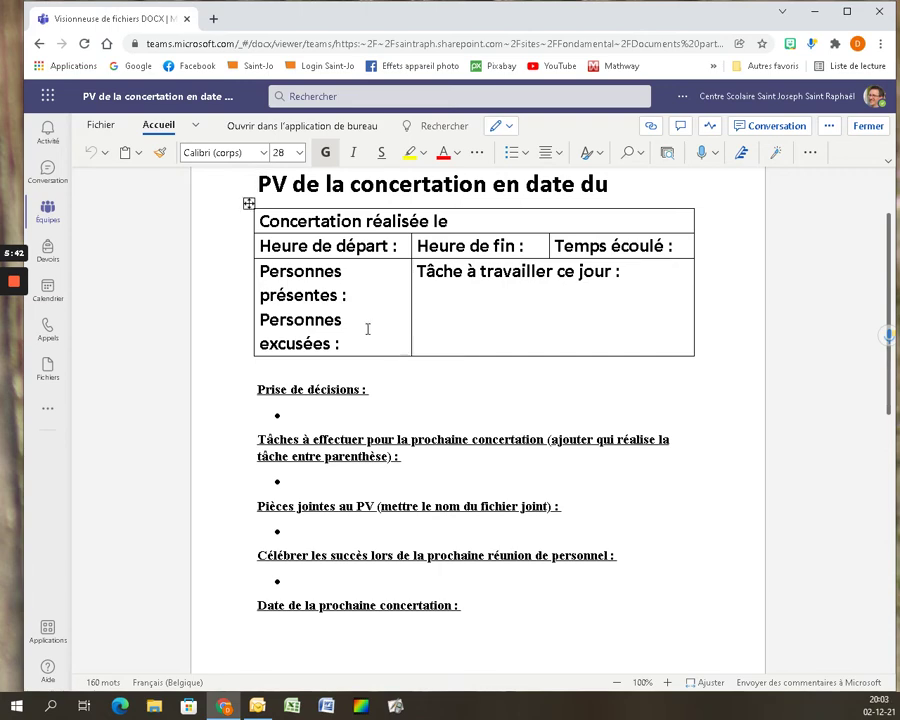
Examine the layout of the PV template, from the title and meeting table to the headings on both pages.
{"action": "scroll", "coordinate": [368, 329], "scroll_direction": "down", "scroll_amount": 4}
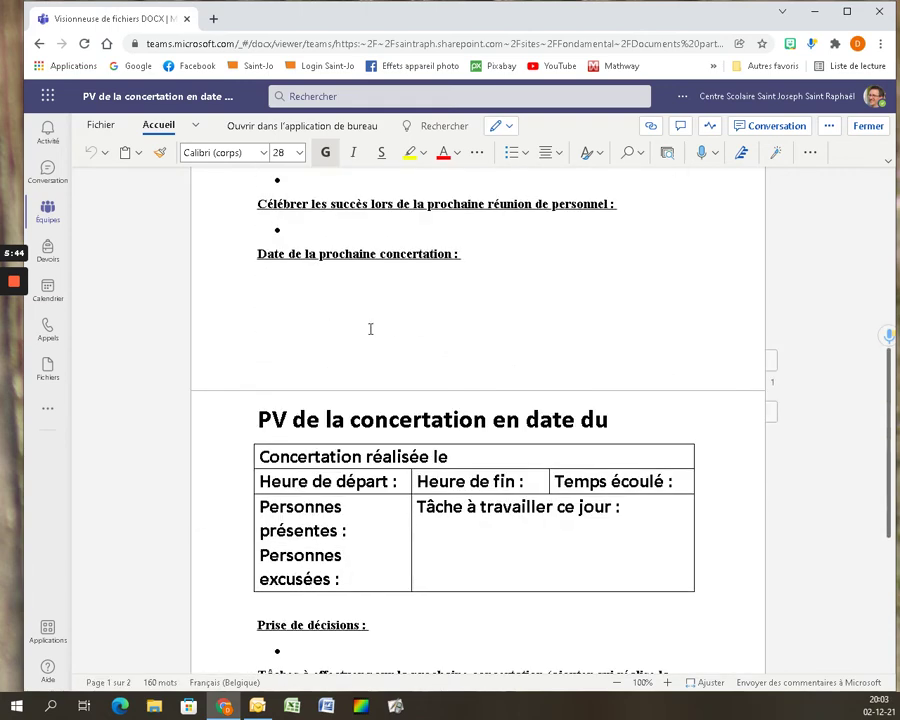
{"action": "scroll", "coordinate": [370, 329], "scroll_direction": "down", "scroll_amount": 4}
{"action": "scroll", "coordinate": [370, 329], "scroll_direction": "up", "scroll_amount": 5}
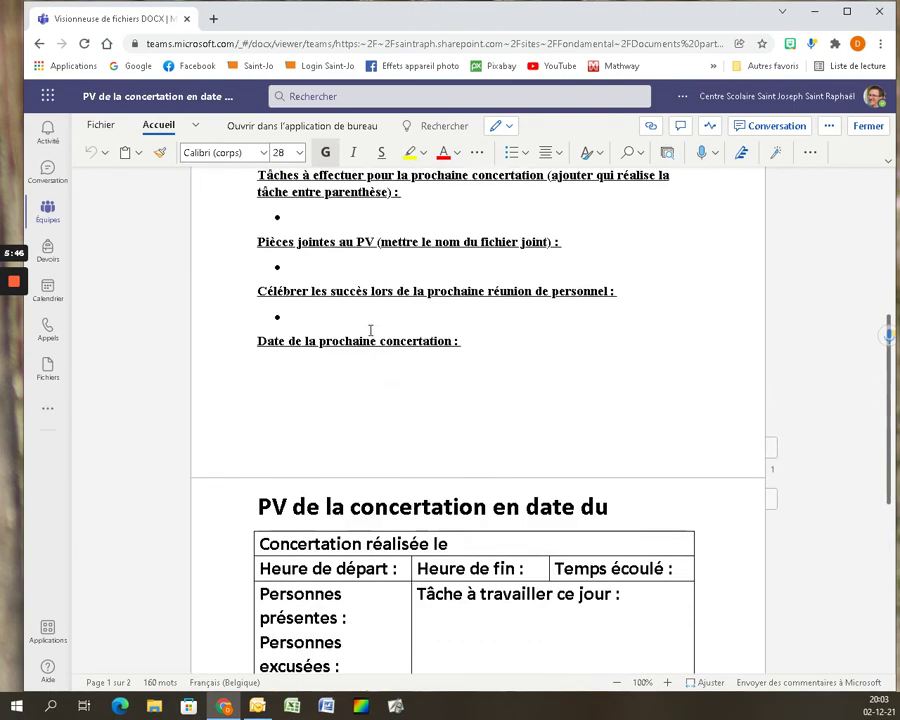
{"action": "scroll", "coordinate": [372, 330], "scroll_direction": "down", "scroll_amount": 4}
{"action": "scroll", "coordinate": [377, 331], "scroll_direction": "up", "scroll_amount": 2}
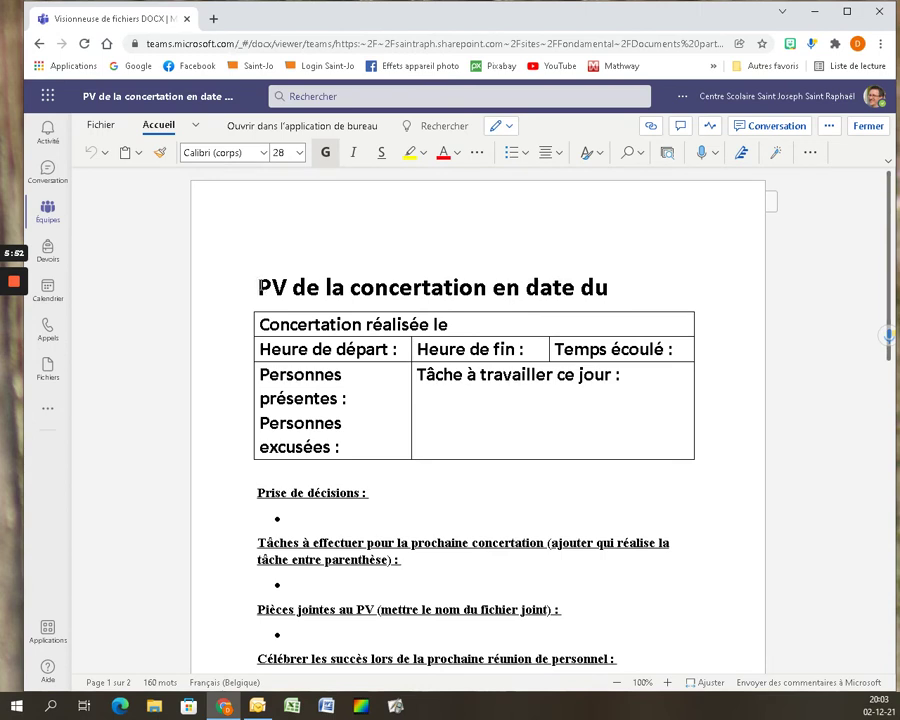
{"action": "left_click", "coordinate": [259, 287]}
{"action": "scroll", "coordinate": [340, 288], "scroll_direction": "down", "scroll_amount": 4}
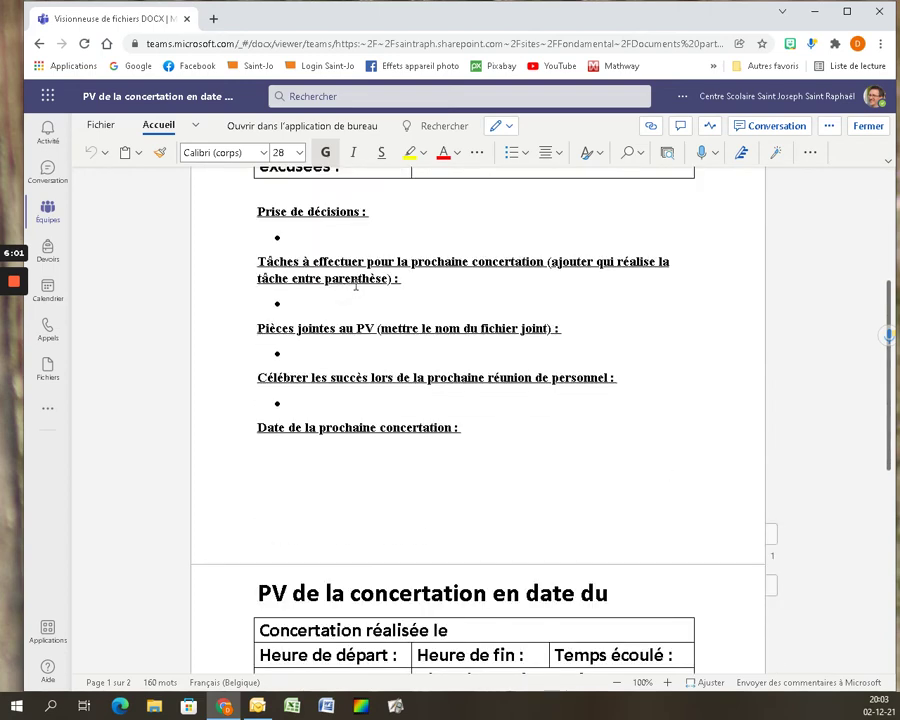
{"action": "scroll", "coordinate": [372, 283], "scroll_direction": "up", "scroll_amount": 1}
{"action": "scroll", "coordinate": [372, 283], "scroll_direction": "up", "scroll_amount": 1}
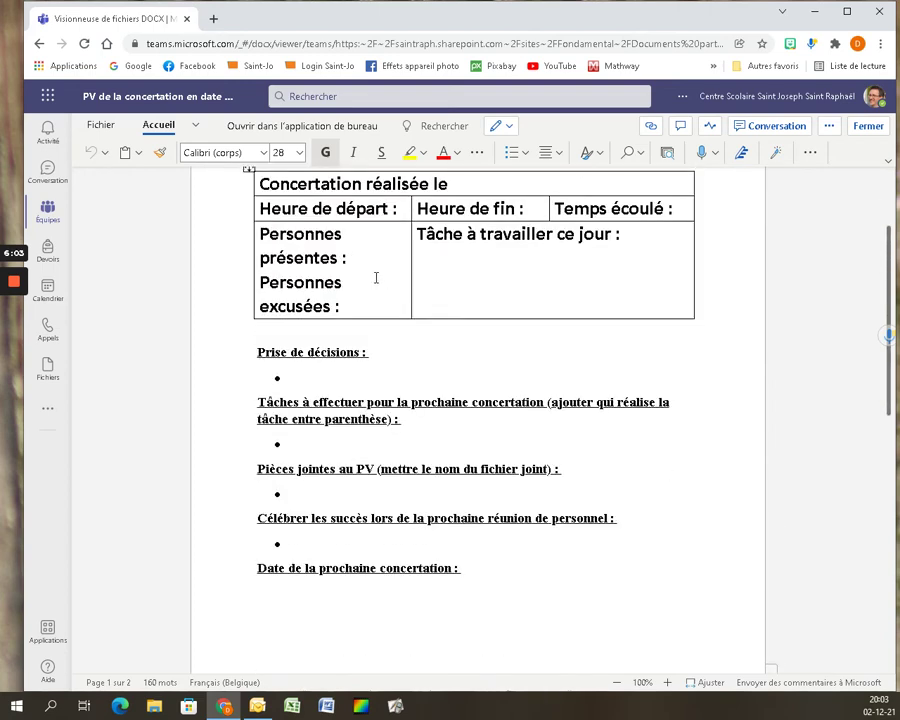
Enter "Regarder tous les tutos" under Prise de décisions and "Faire un nouveau tuto" under the tasks for the next concertation.
{"action": "left_click", "coordinate": [331, 376]}
{"action": "type", "text": "R"}
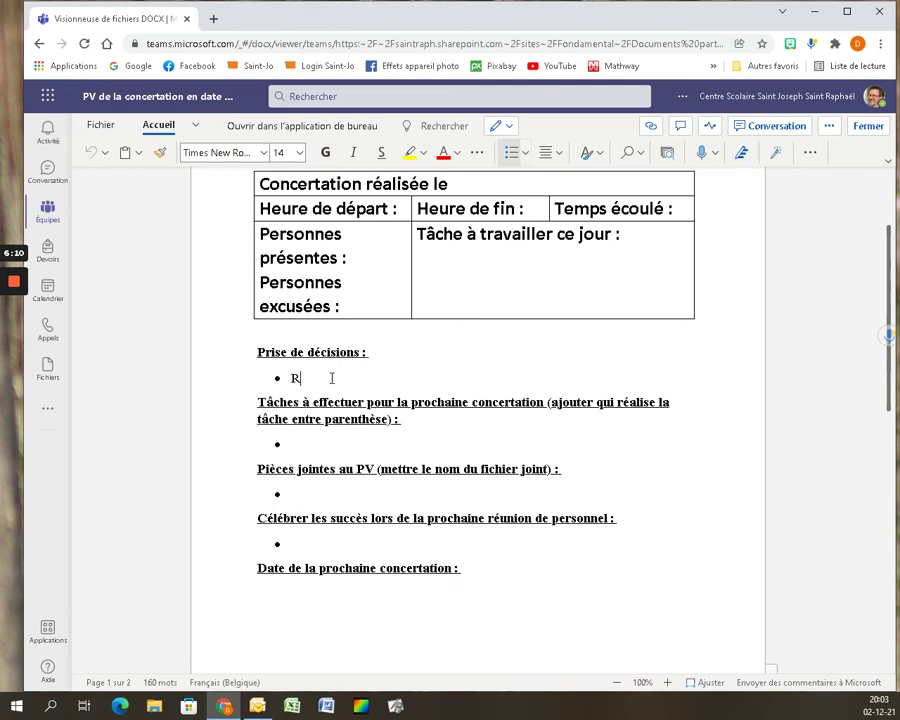
{"action": "type", "text": "egarder tous les tuto"}
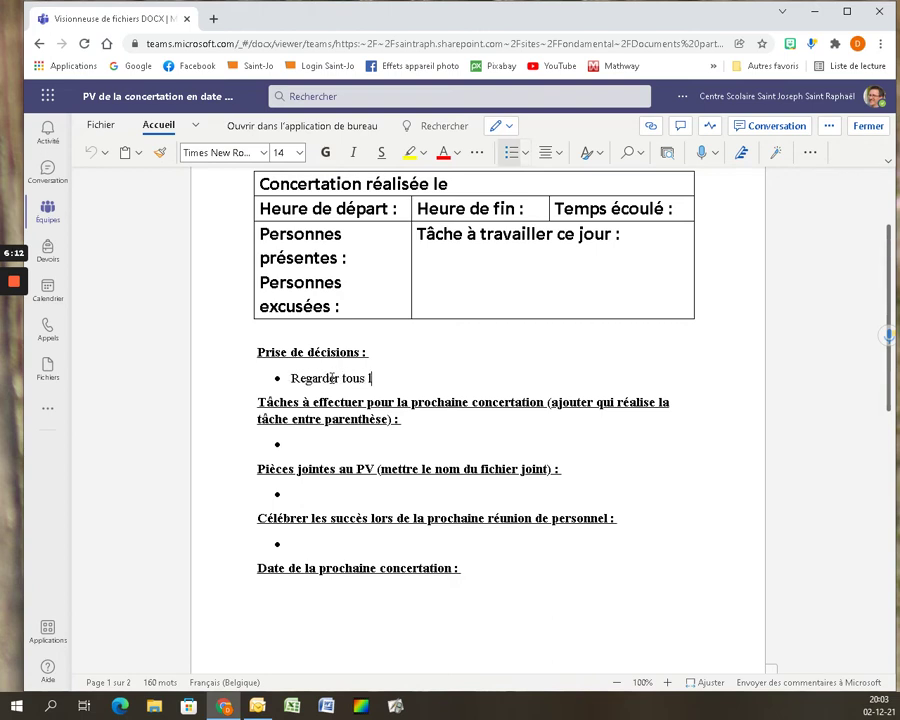
{"action": "type", "text": "s"}
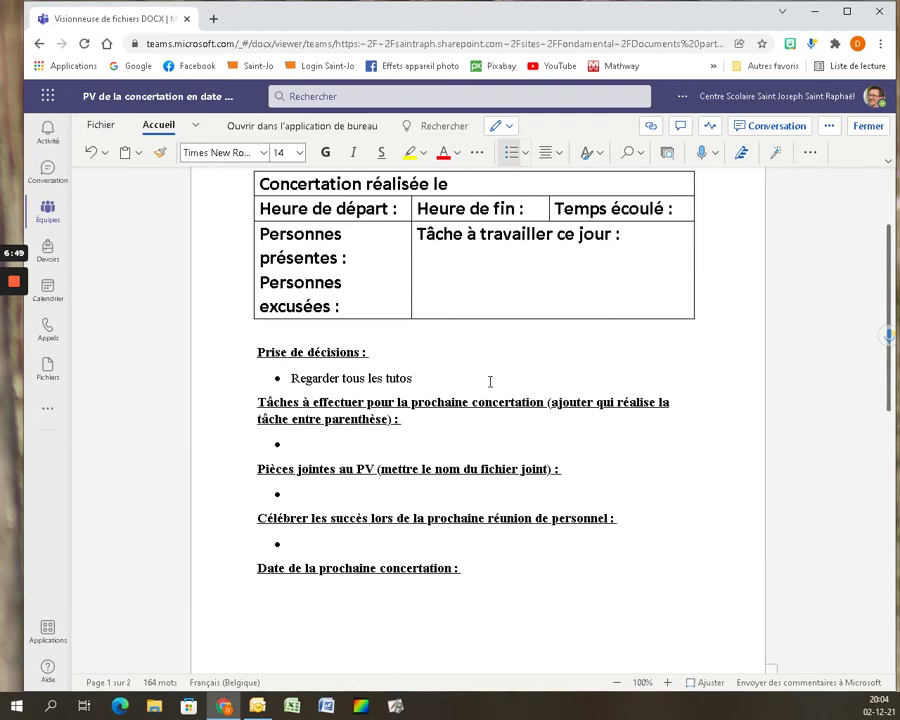
{"action": "left_click", "coordinate": [401, 443]}
{"action": "type", "text": "Faire un nouveau tuto"}
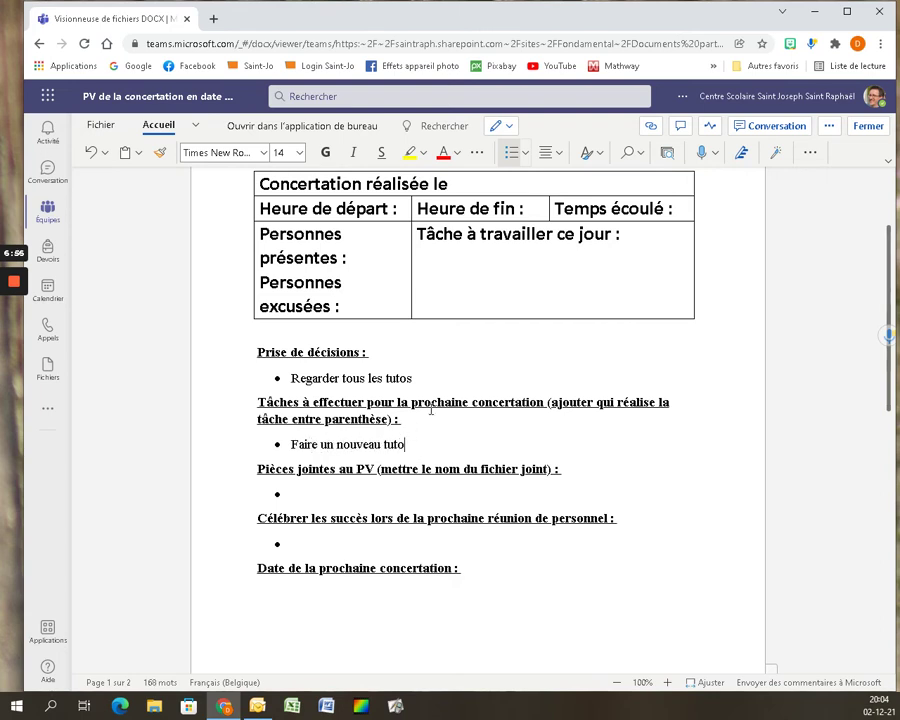
Enter "Youpie, j'ai visionné tous les tutos !" under Célébrer les succès lors de la prochaine réunion de personnel, and close the document.
{"action": "left_click", "coordinate": [335, 545]}
{"action": "type", "text": "Youpie,"}
{"action": "type", "text": " j'ai vis"}
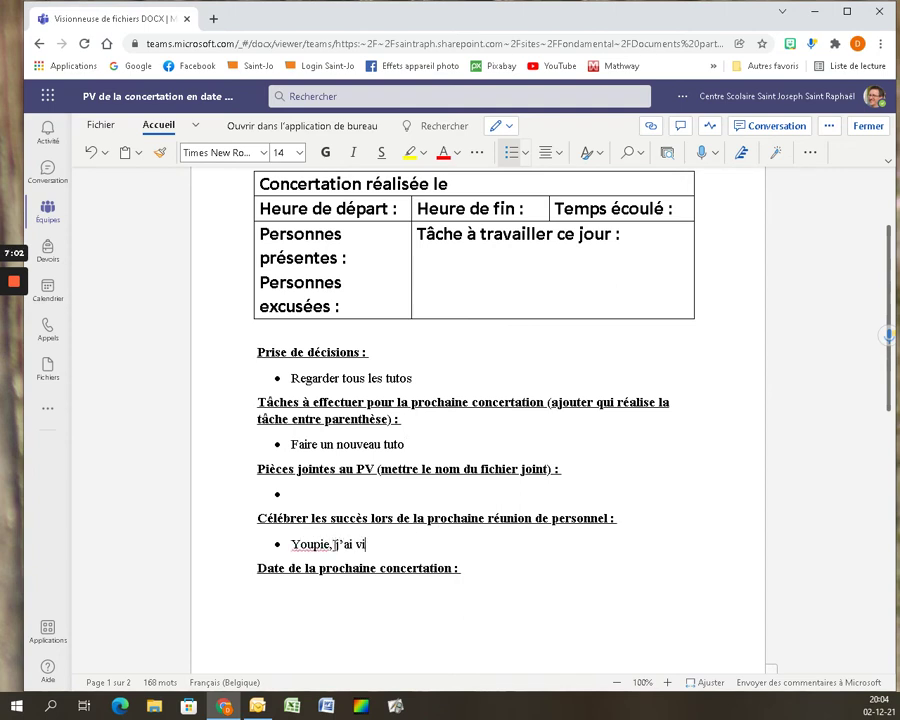
{"action": "type", "text": "ionné tous les tutos !"}
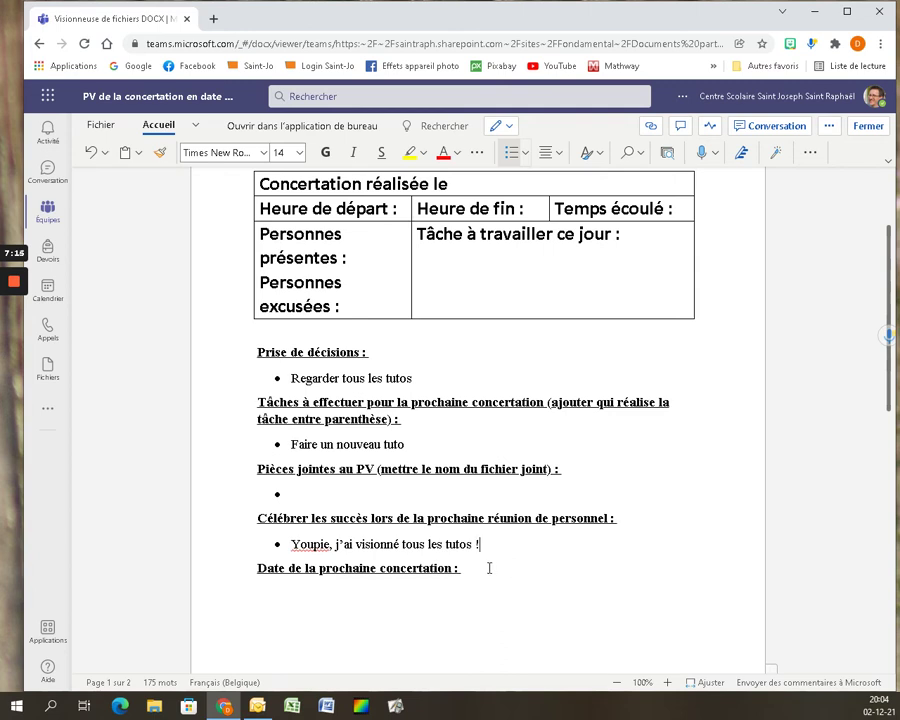
{"action": "left_click", "coordinate": [875, 130]}
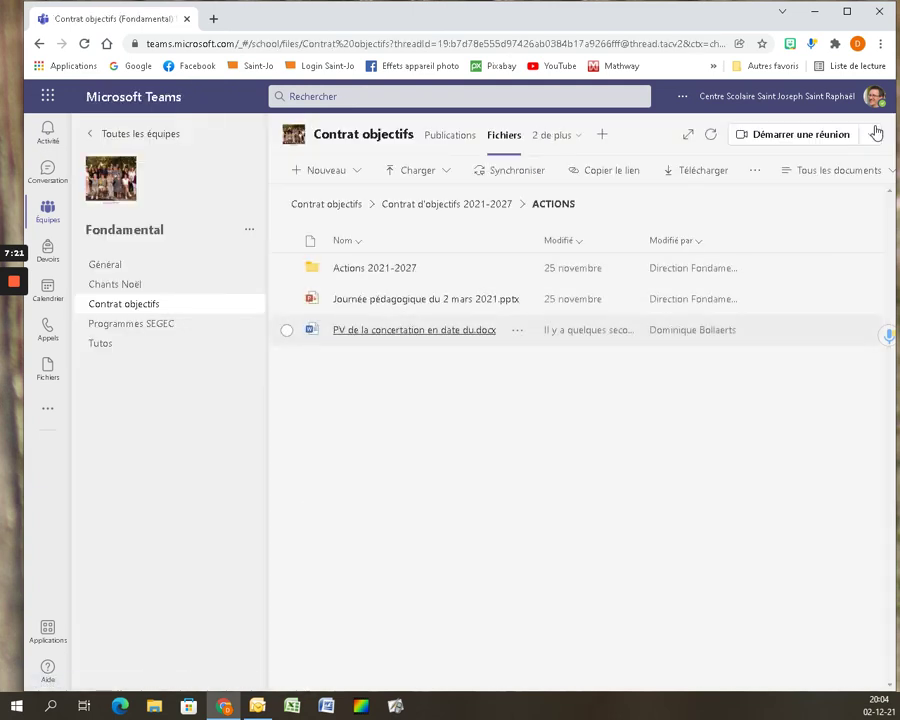
Reopen "PV de la concertation en date du.docx" to check the saved entries, and close it to return to the overview of all teams.
{"action": "left_click", "coordinate": [372, 335]}
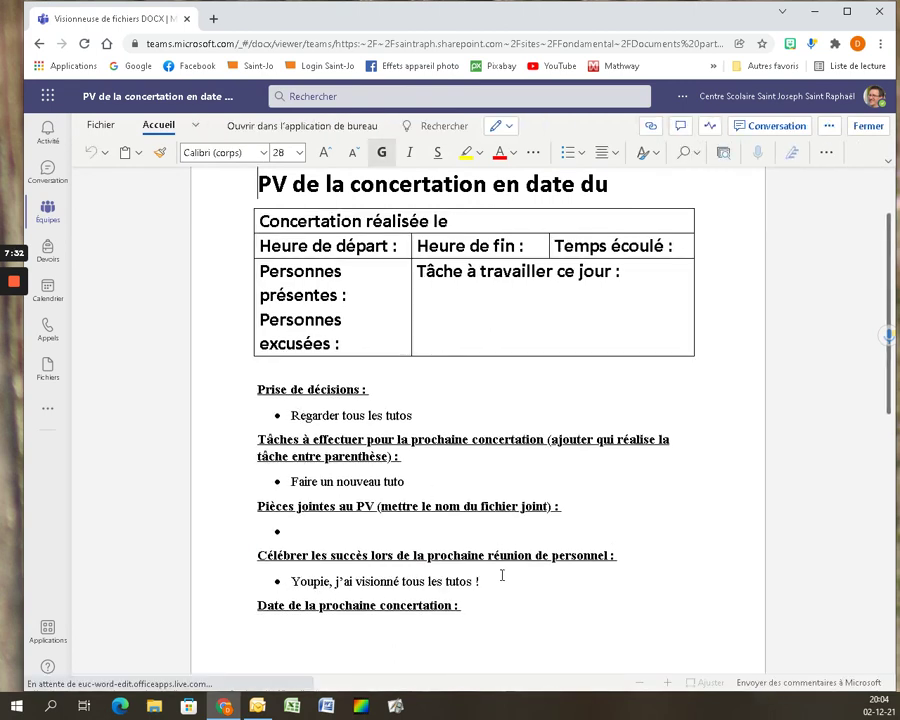
{"action": "left_click", "coordinate": [614, 555]}
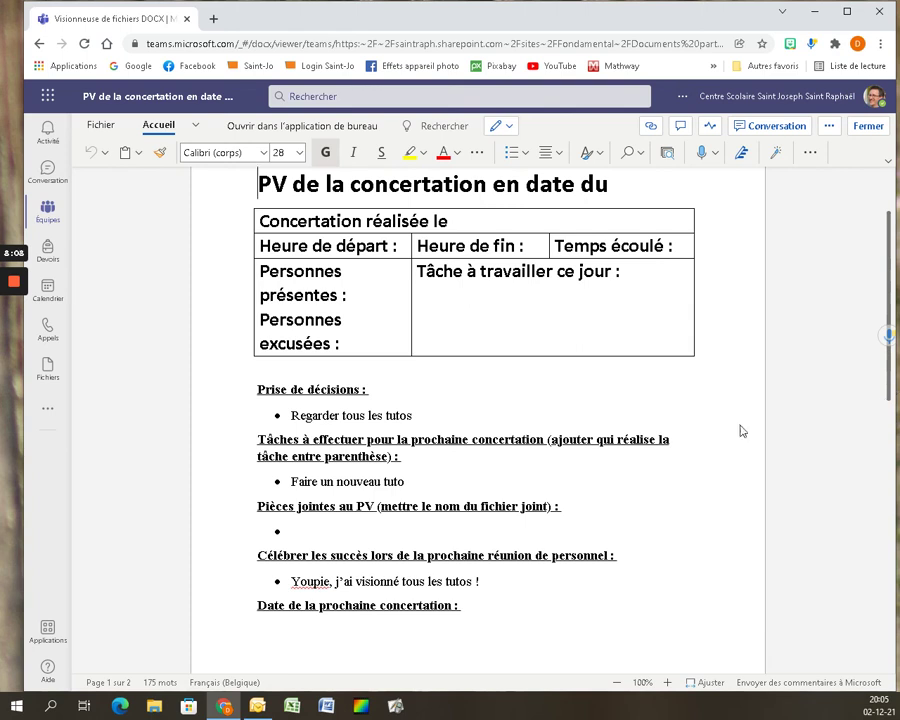
{"action": "left_click", "coordinate": [866, 128]}
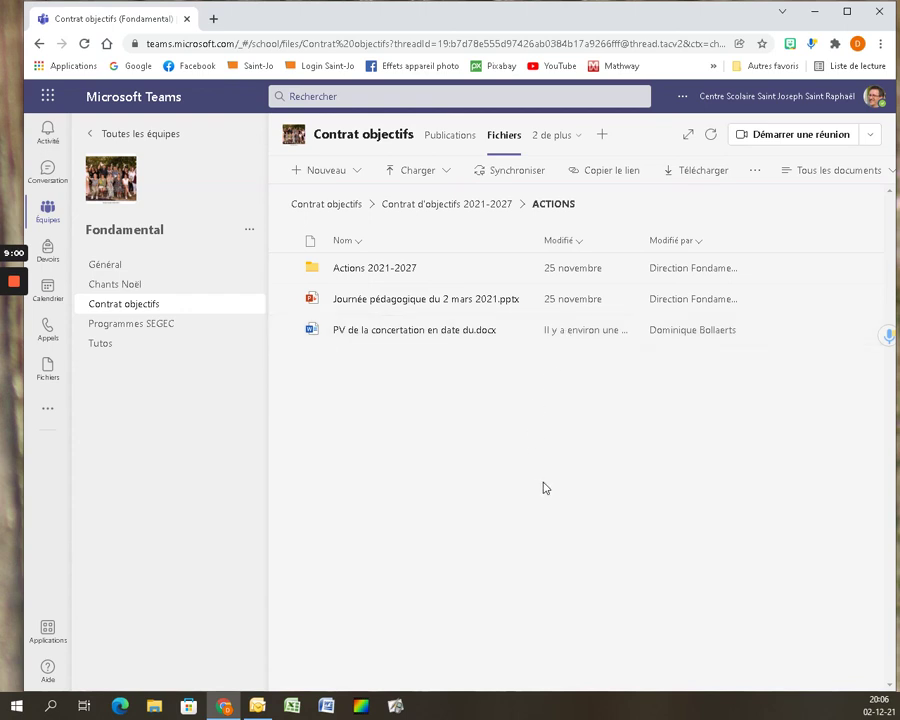
{"action": "left_click", "coordinate": [49, 225]}
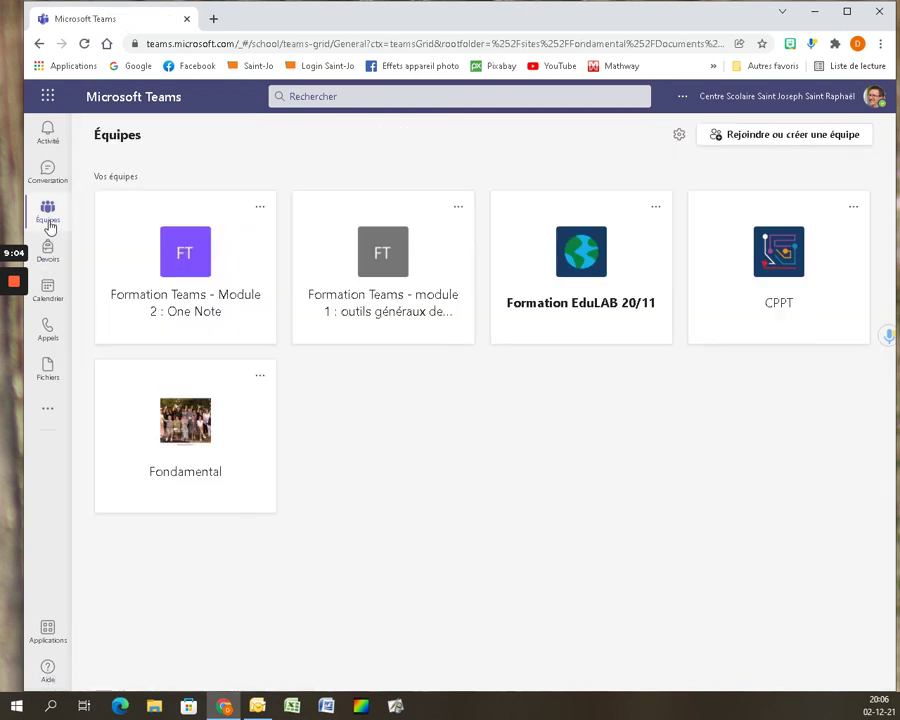